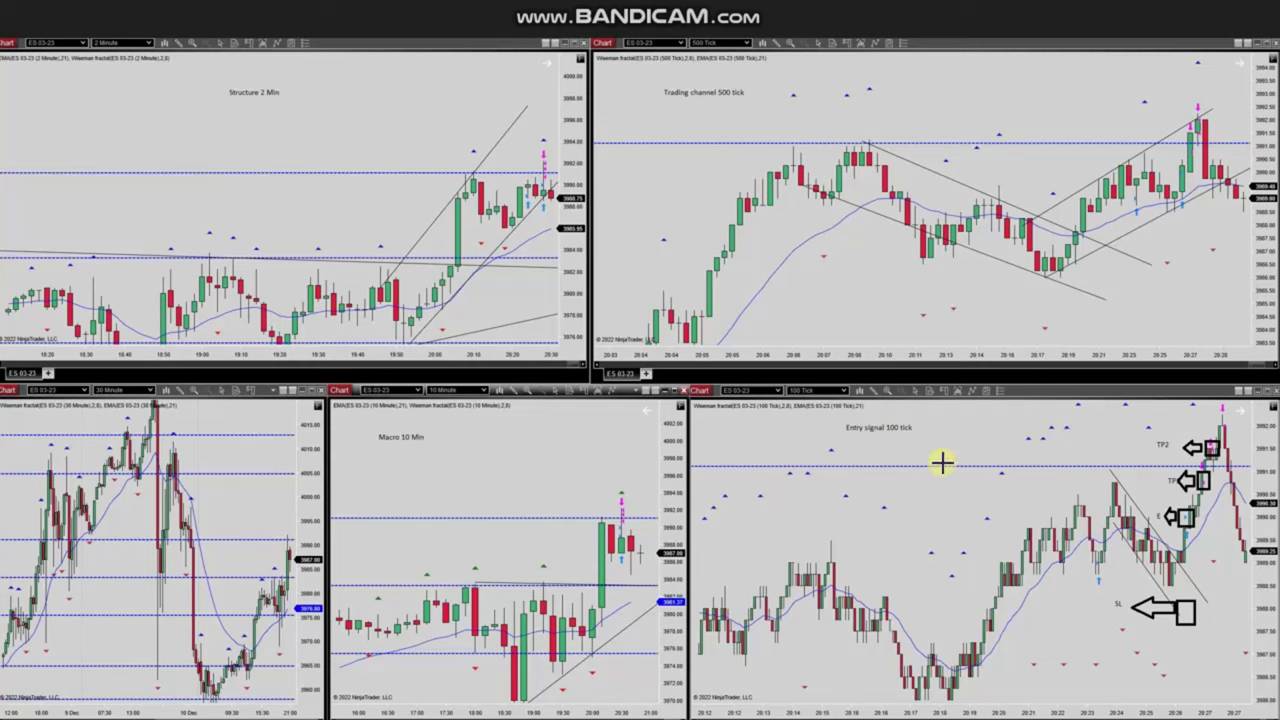
- Draw the green lower and upper trend-channel lines on the Macro 10 Min chart
click(528, 700)
click(686, 582)
click(510, 612)
click(648, 462)
- Draw the green parallel channel lines on the Structure 2 Min chart
click(413, 340)
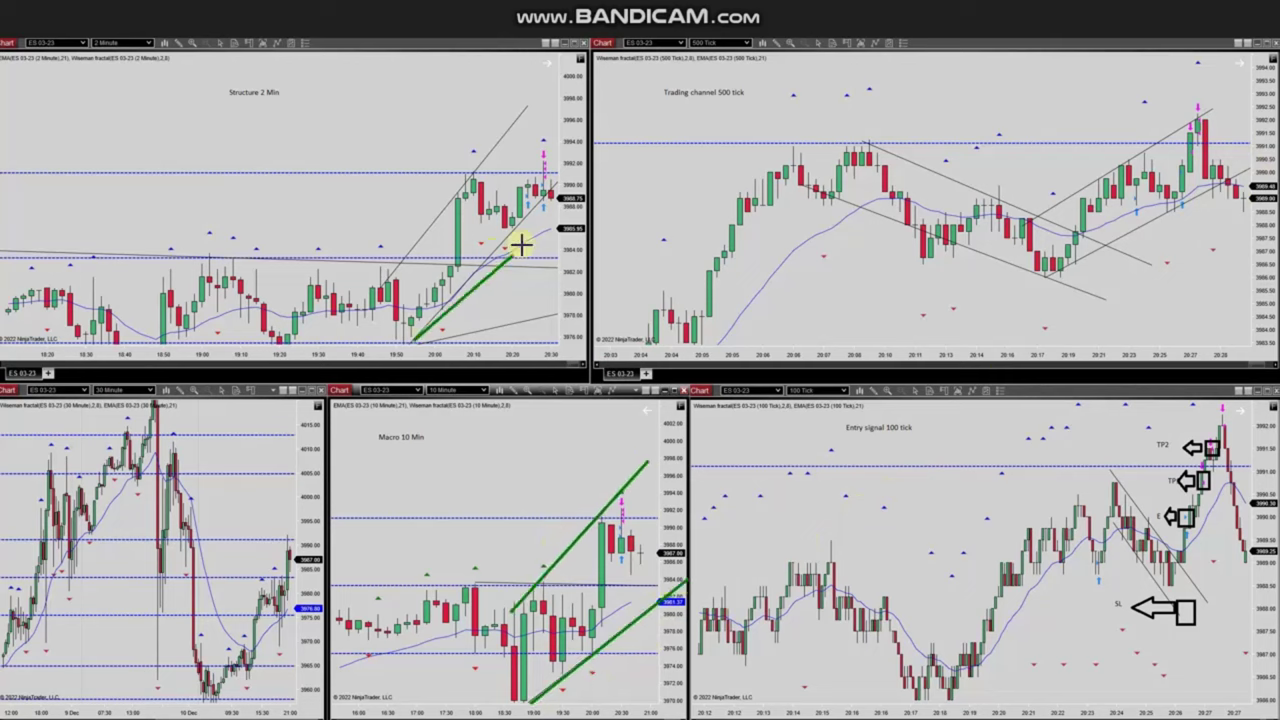
click(569, 175)
click(386, 280)
click(530, 101)
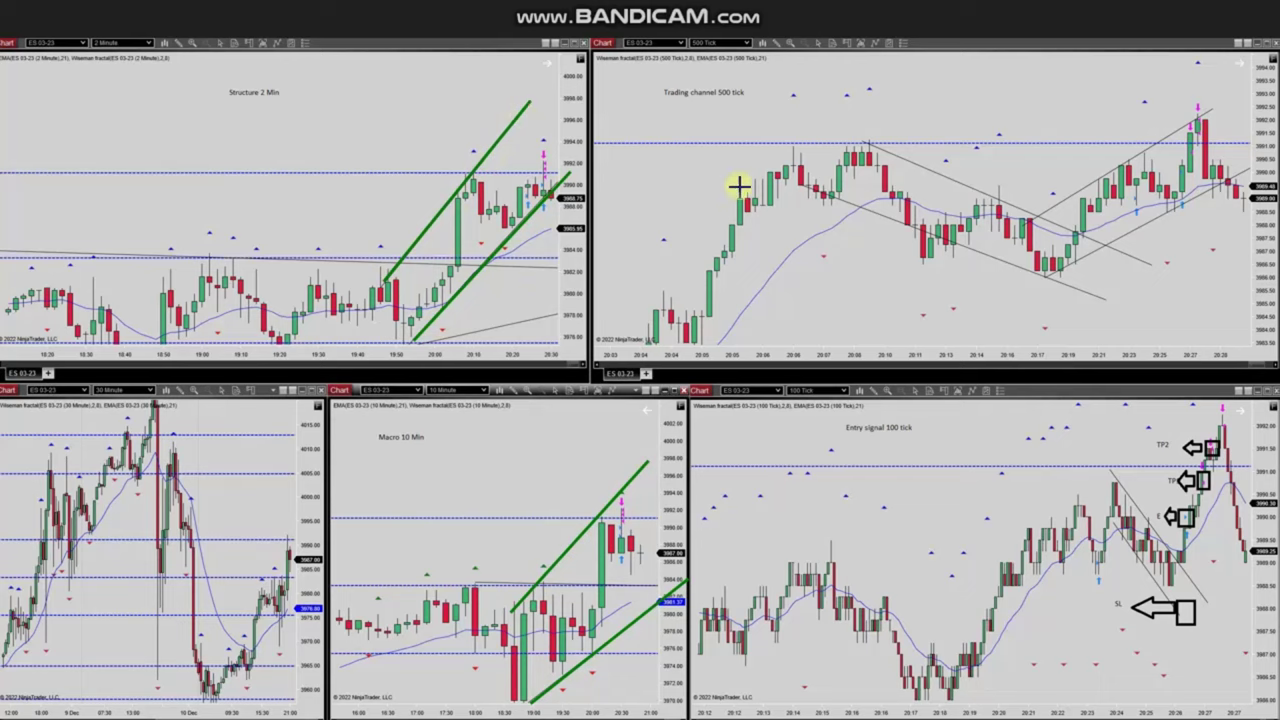
- Draw the green parallel channel lines on the Trading channel 500 tick chart
click(1040, 282)
click(1262, 157)
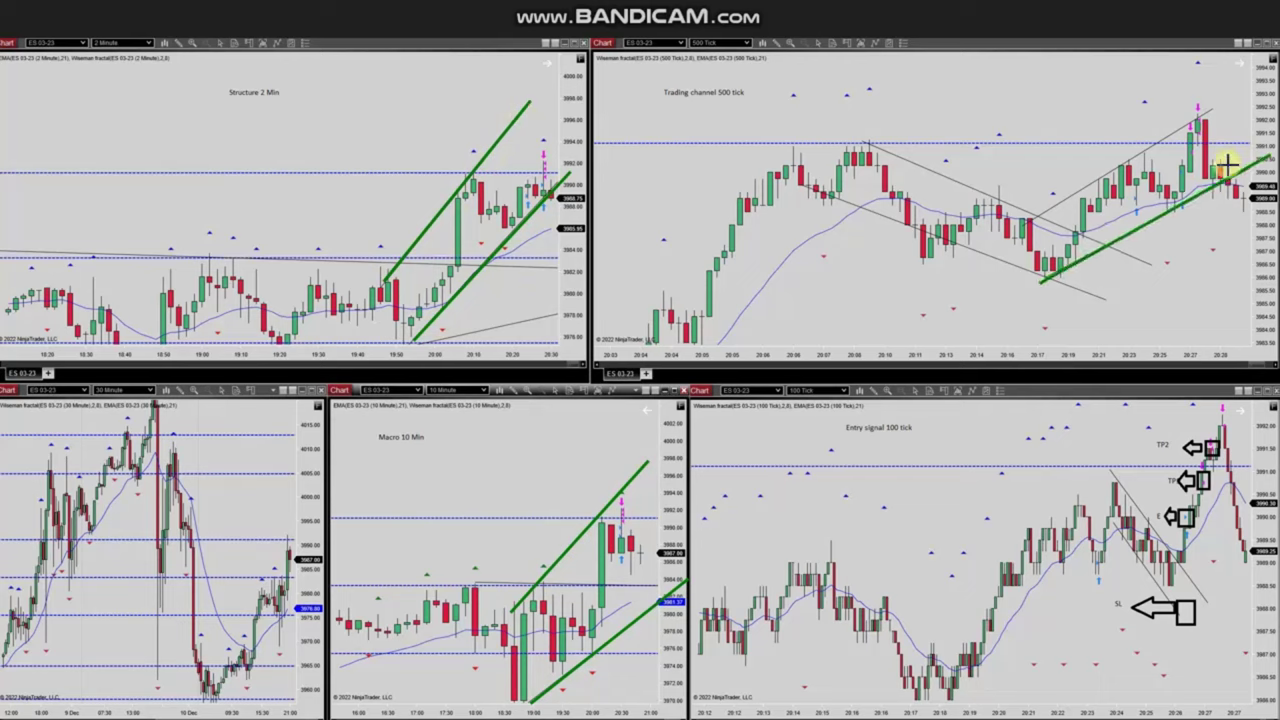
click(1025, 219)
click(1242, 93)
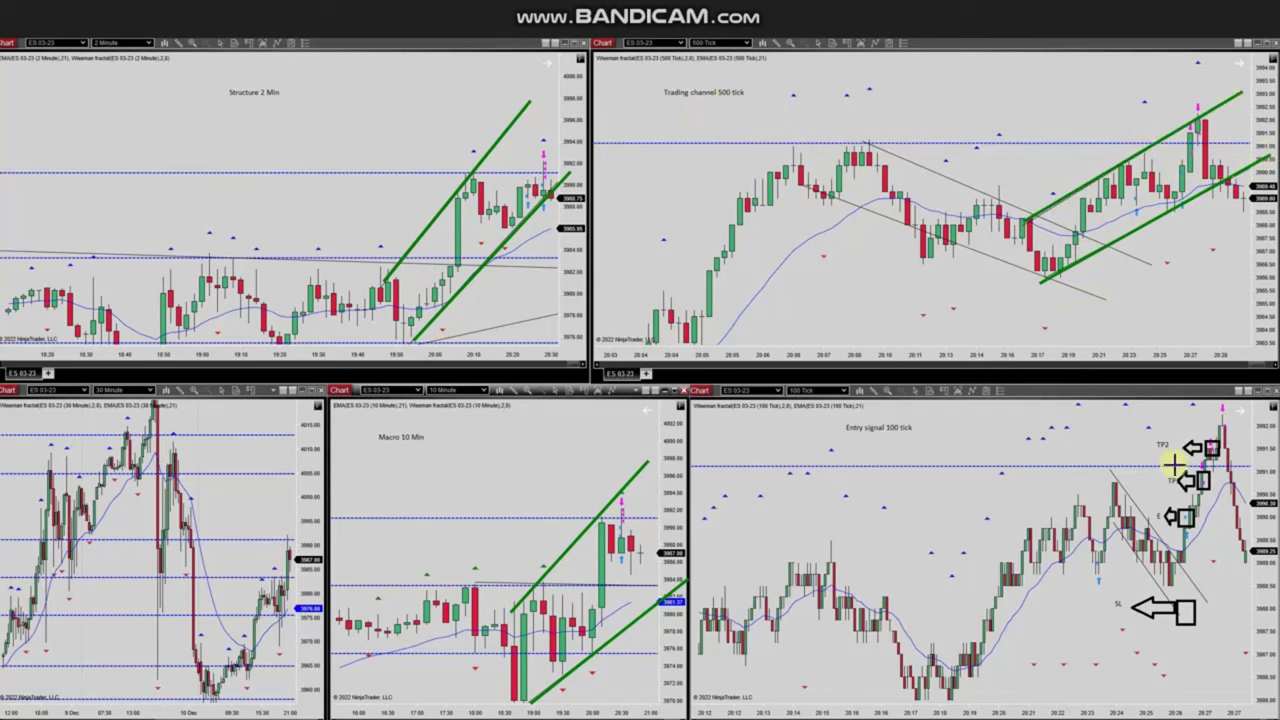
- Draw the green upward channel lines on the Entry signal 100 tick chart
click(946, 690)
click(1270, 543)
click(868, 580)
click(1270, 393)
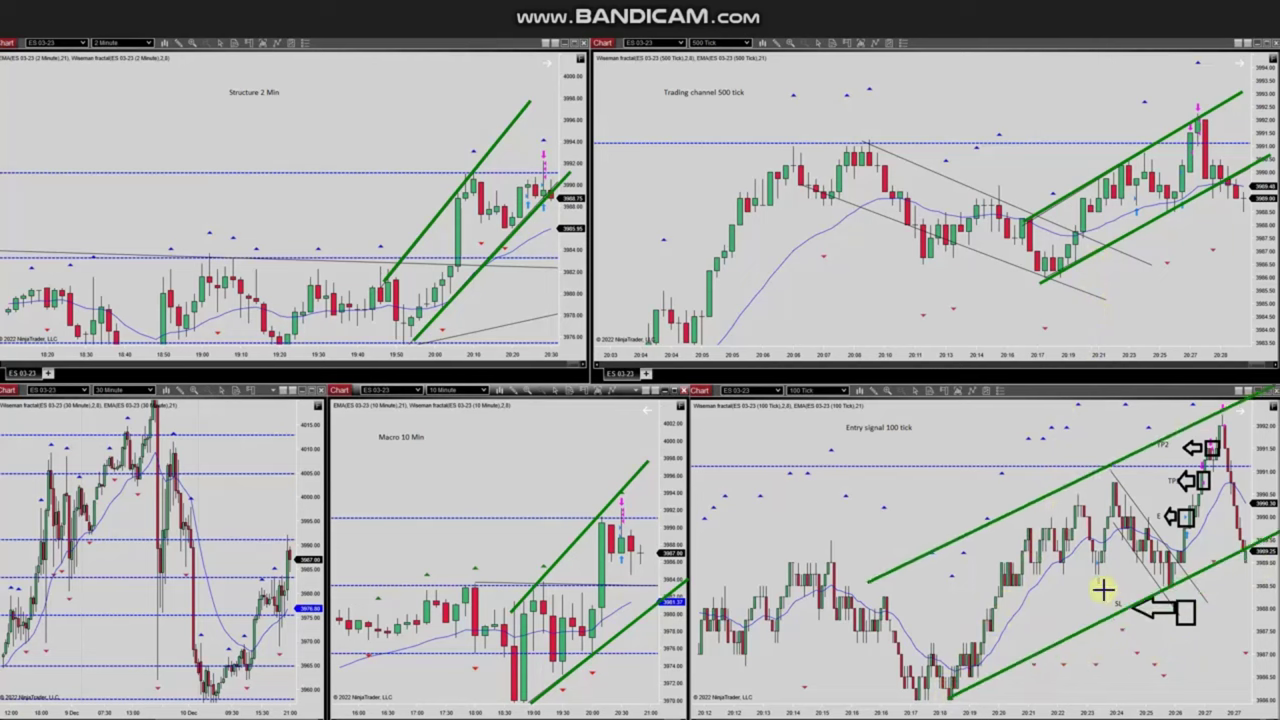
- Mark four entries on the 100 tick chart with red arrows
drag(1133, 662, 1099, 572)
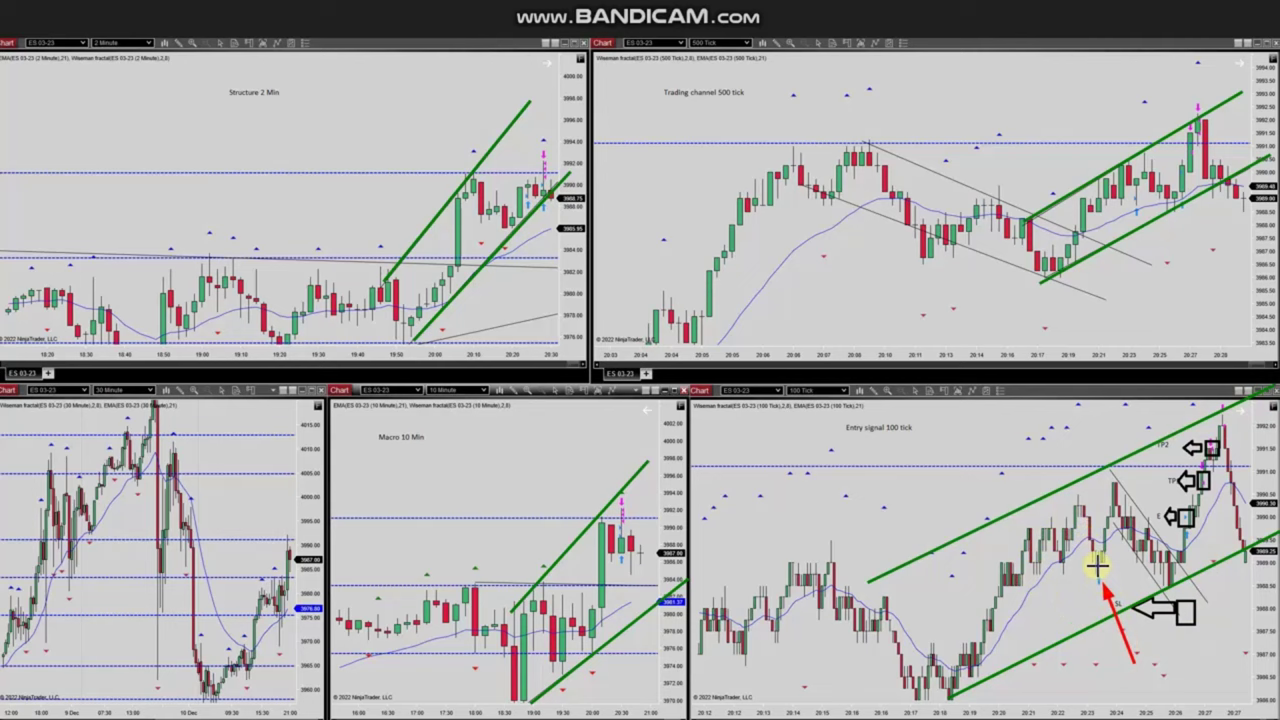
drag(1222, 618, 1189, 546)
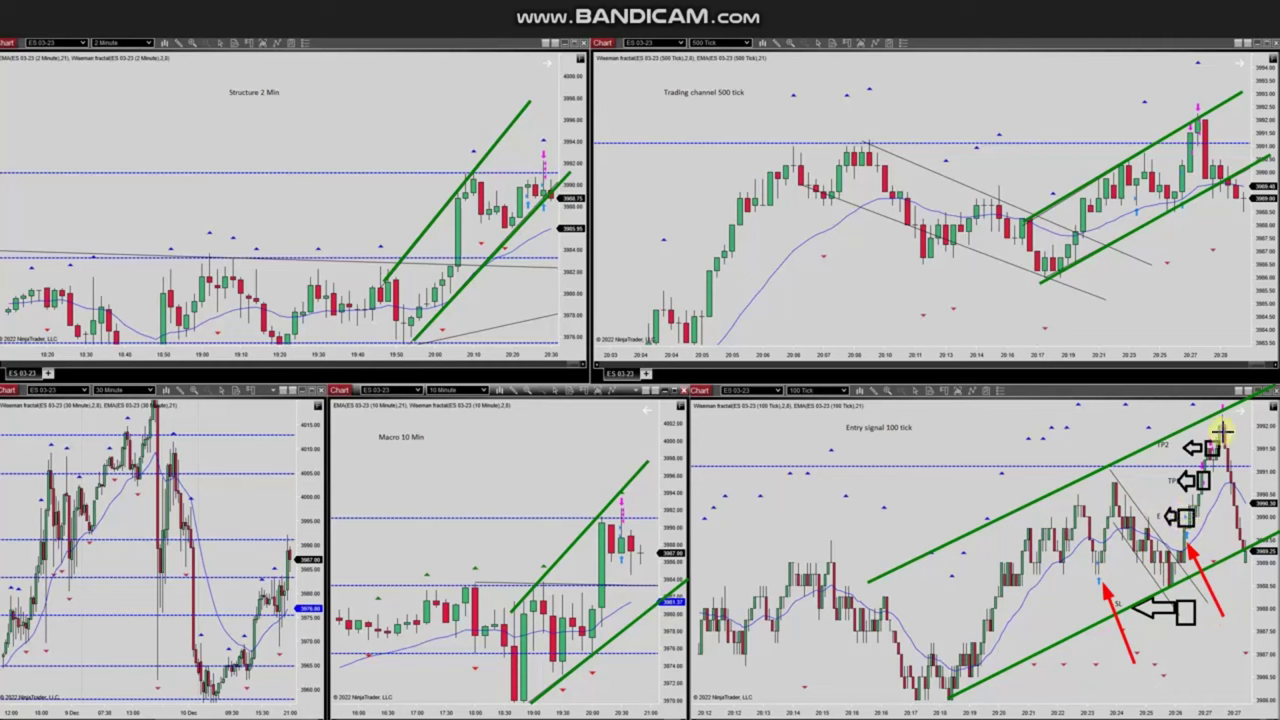
drag(1064, 455, 1172, 480)
drag(1092, 425, 1160, 444)
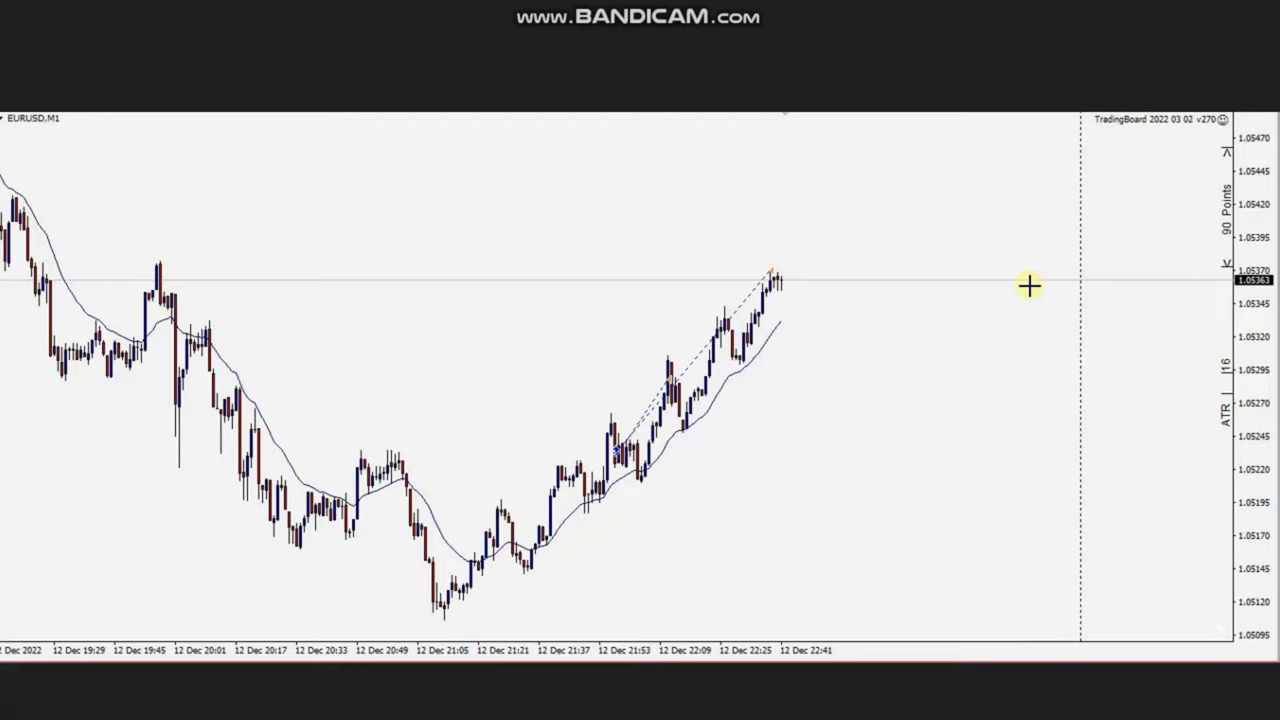
- Draw green lines forming a falling wedge and a rising channel on EURUSD M1
drag(150, 258, 537, 563)
drag(300, 548, 472, 632)
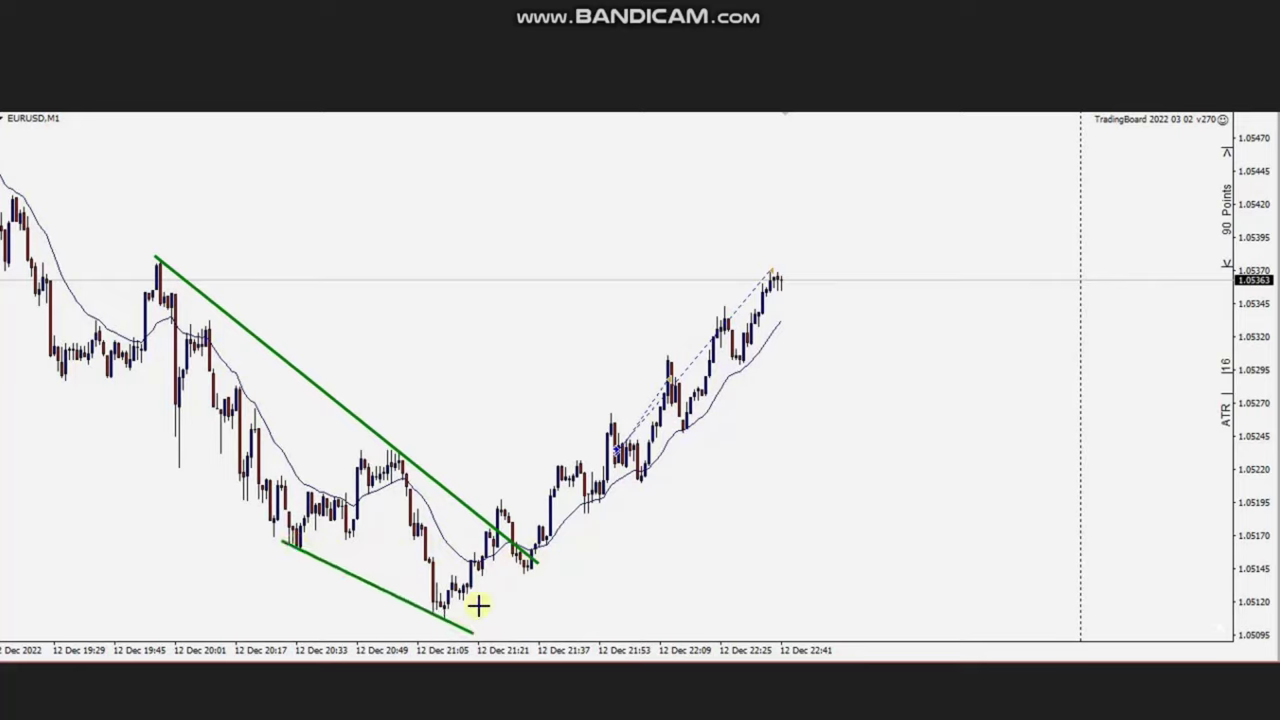
mouse_move(424, 621)
mouse_down()
mouse_move(565, 561)
mouse_move(563, 549)
mouse_move(872, 284)
mouse_up()
drag(499, 509, 808, 232)
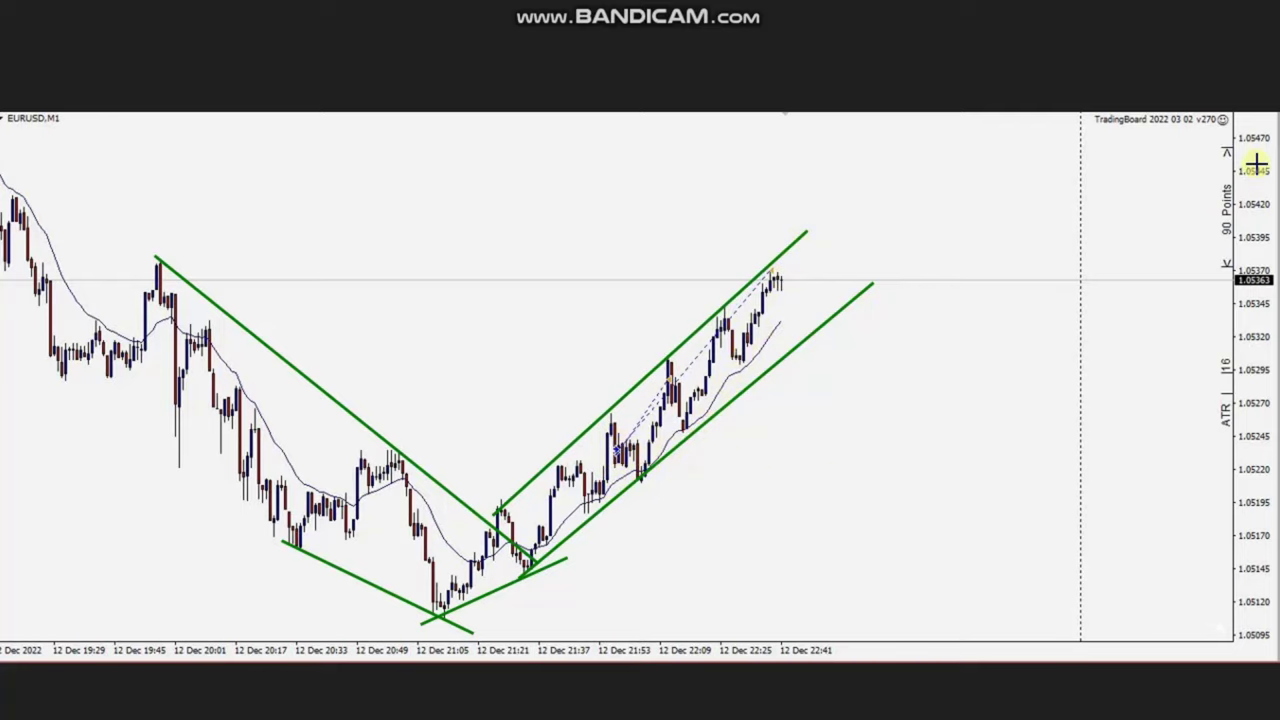
- Mark three rising-channel entries on EURUSD M1 with red arrows
drag(770, 510, 620, 457)
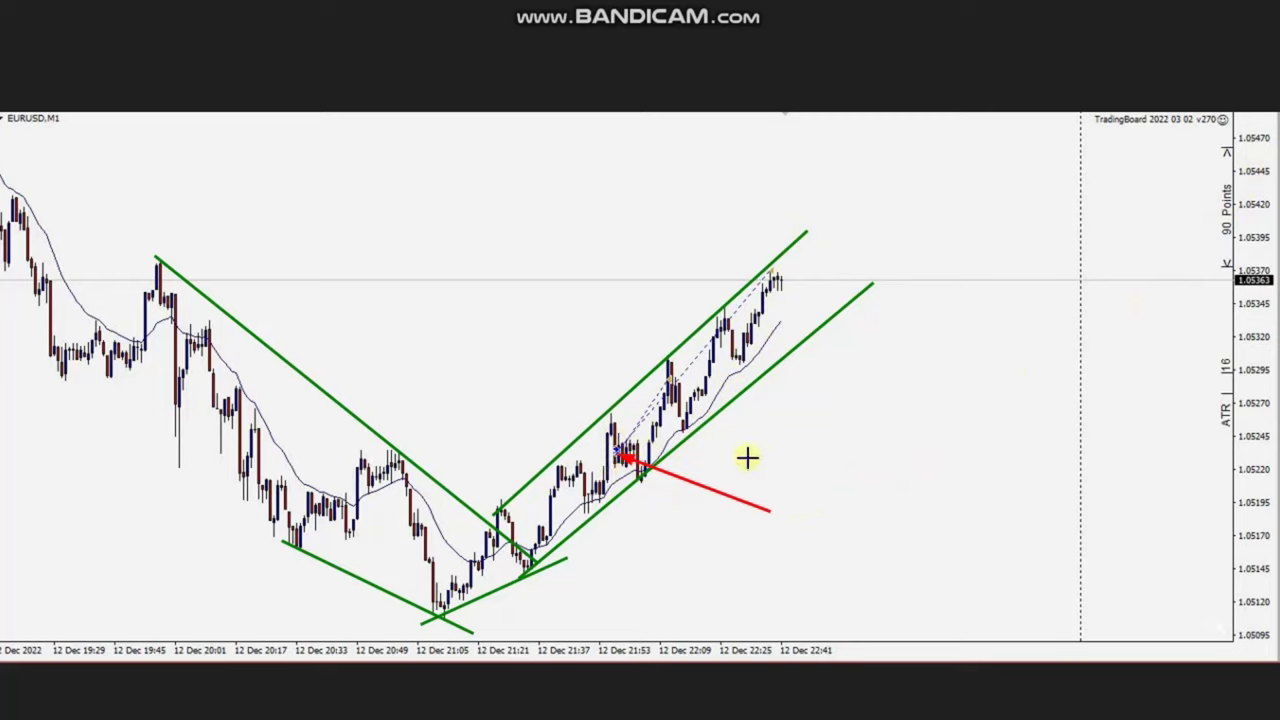
drag(770, 455, 677, 388)
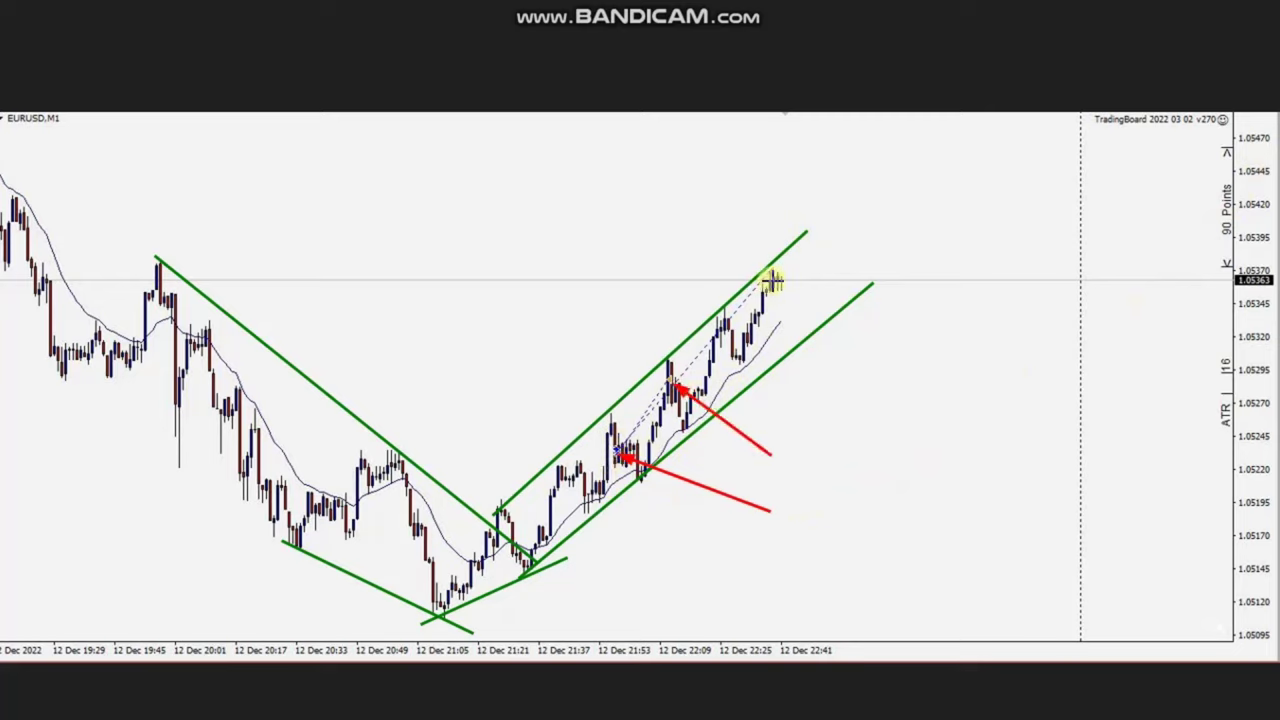
drag(863, 391, 778, 272)
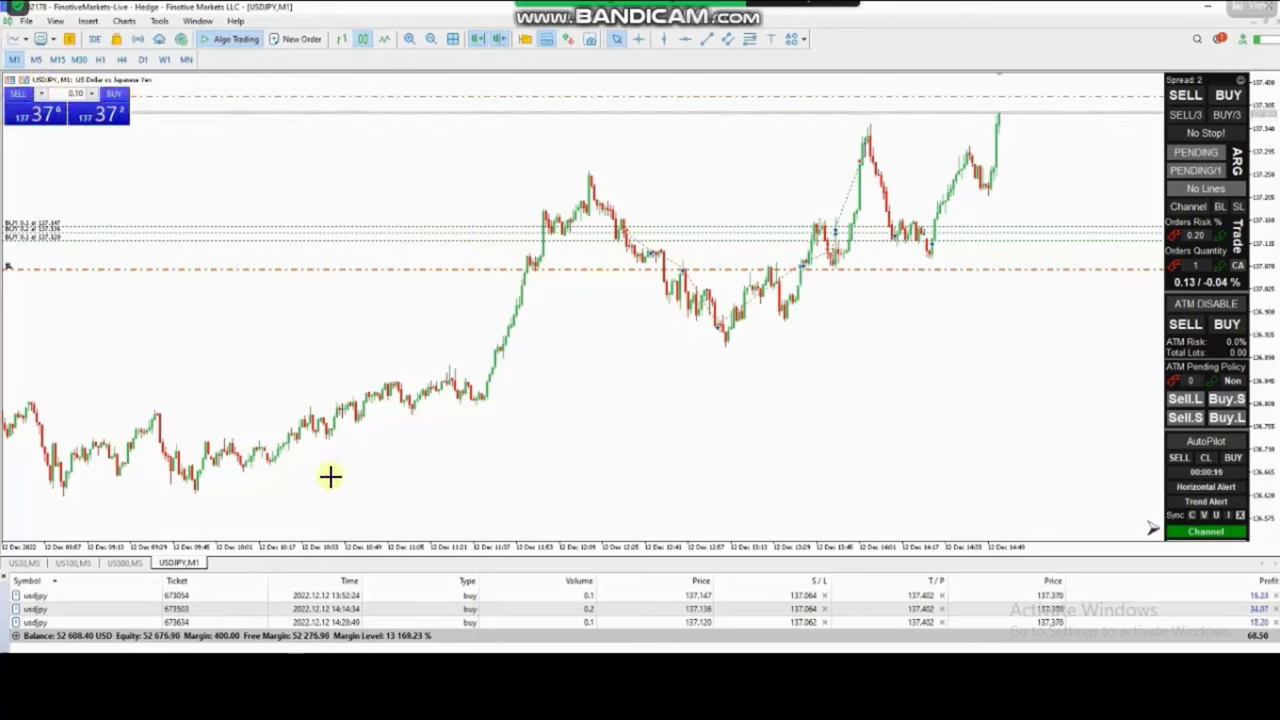
- Draw four green trend-channel lines on USDJPY M1 and a red arrow at the lower-line entry
drag(197, 491, 1157, 224)
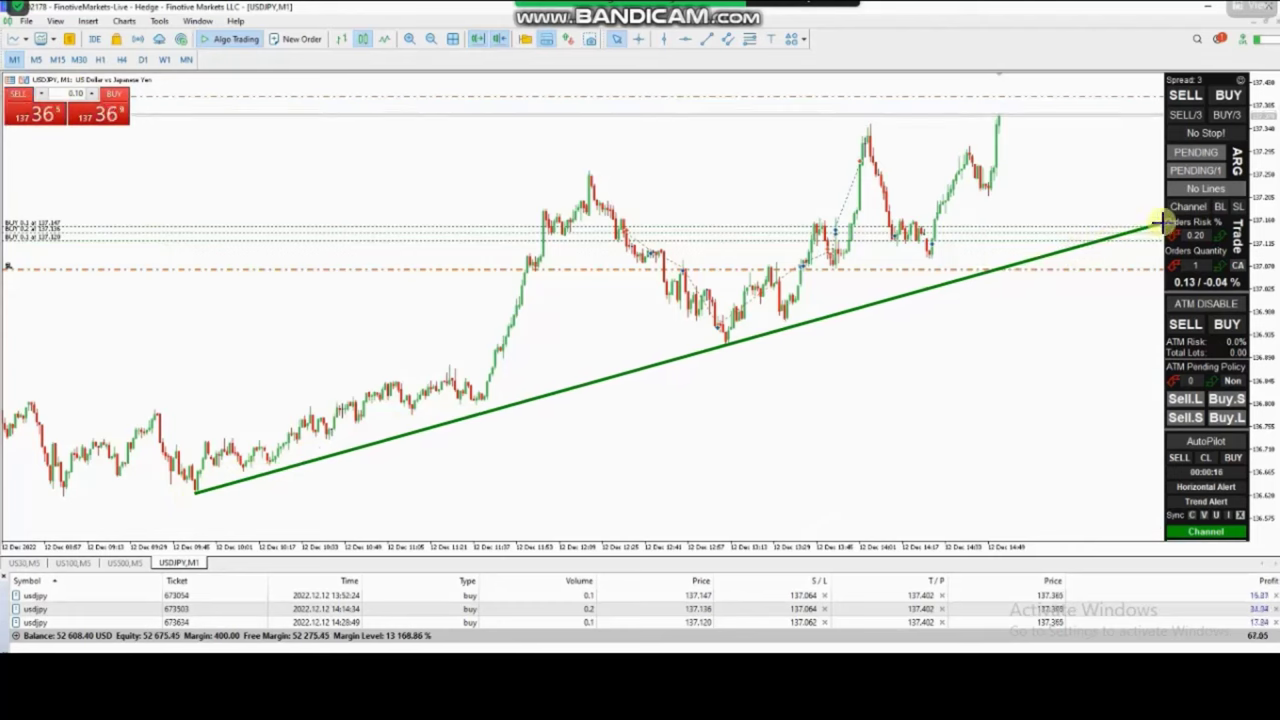
drag(88, 307, 947, 74)
drag(727, 342, 1062, 196)
drag(756, 275, 893, 99)
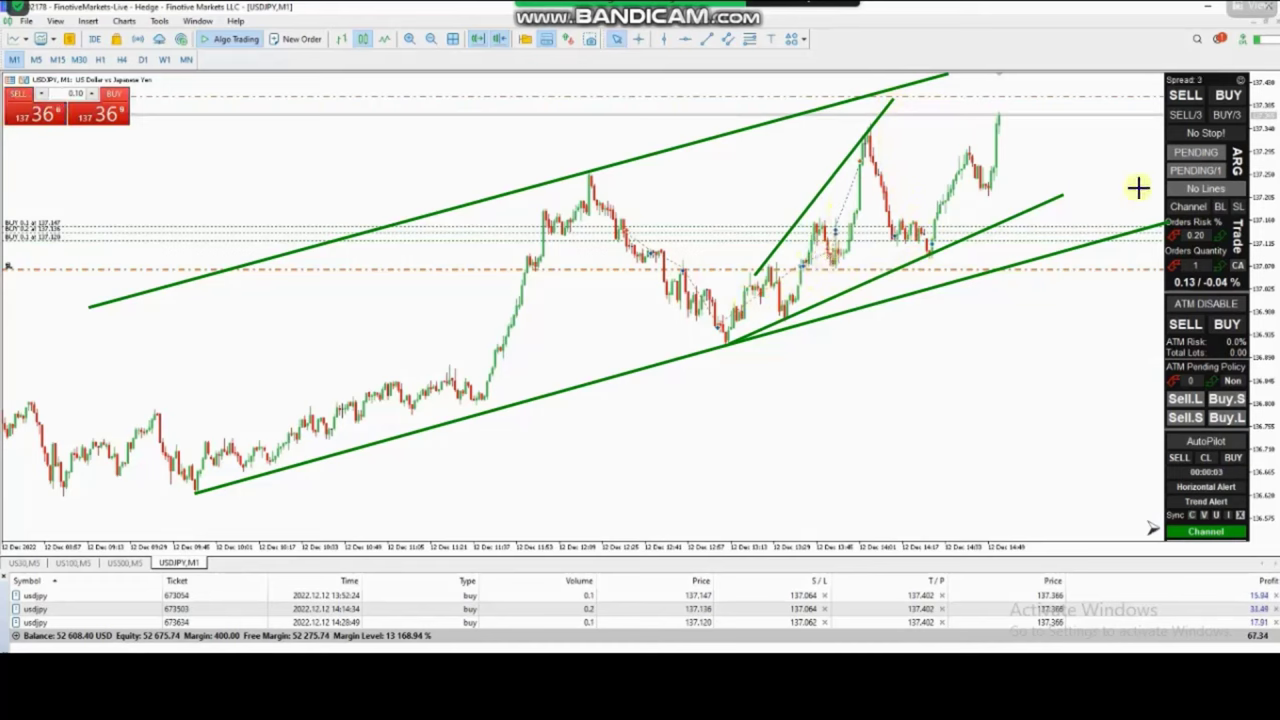
drag(1068, 331, 937, 249)
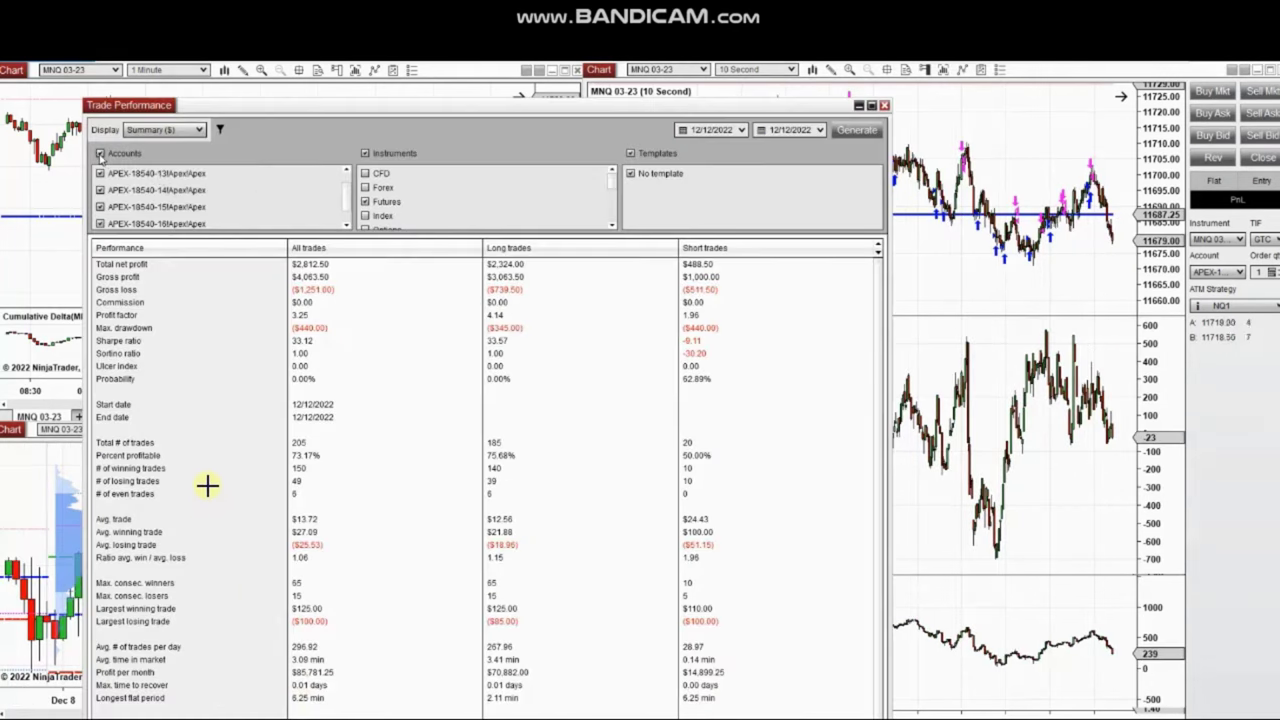
- Uncheck and recheck all accounts so the 12/12/2022 summary shows $2,812.50 net profit
click(100, 154)
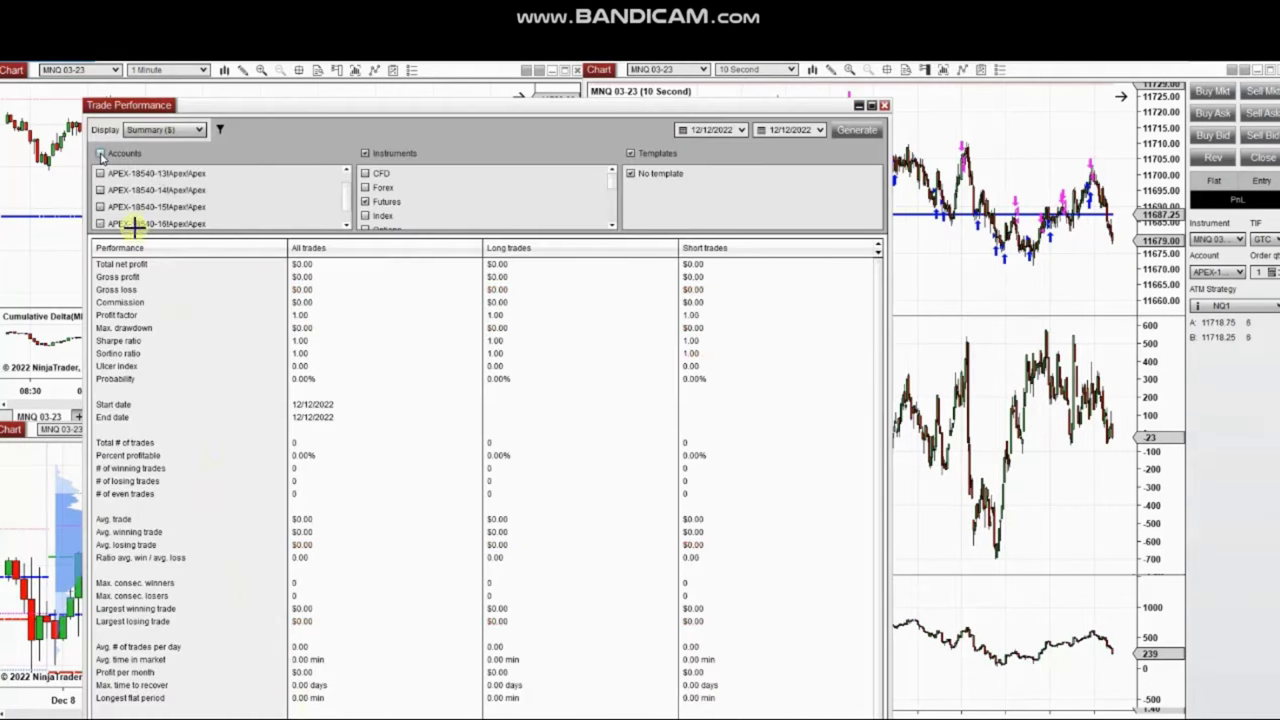
click(100, 154)
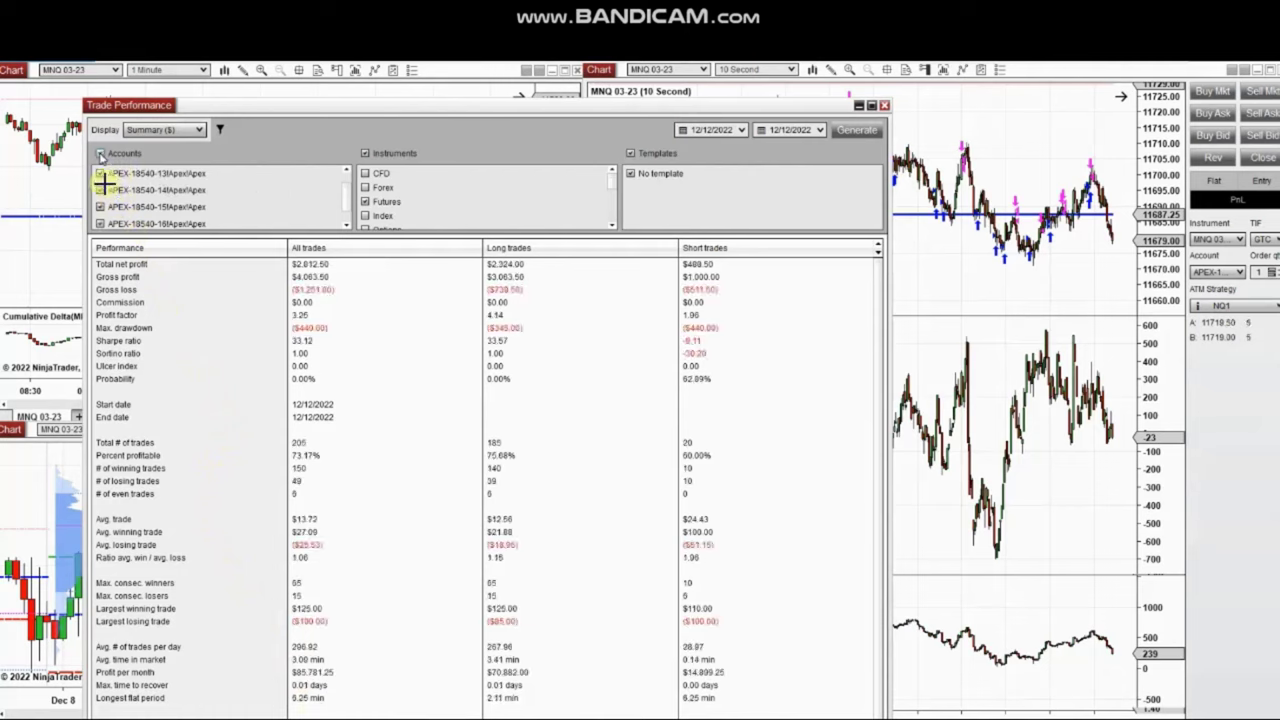